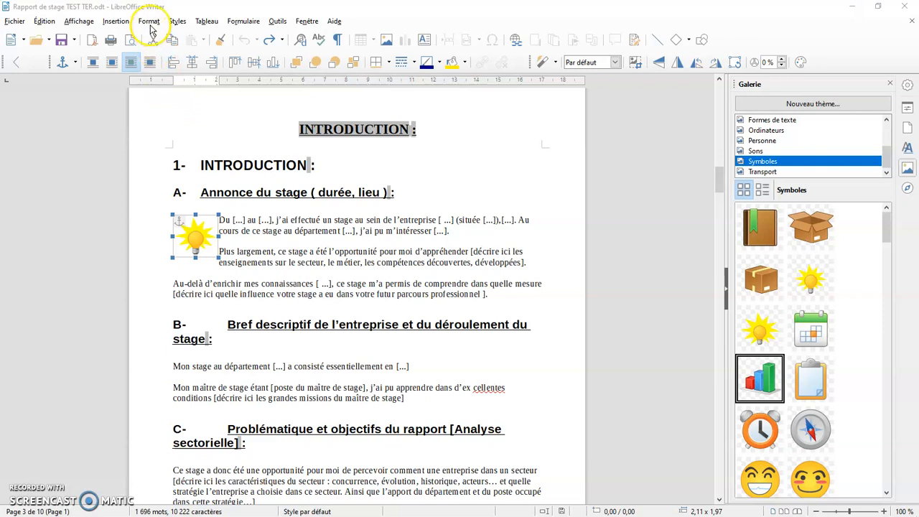
View the Adapter (text wrap) settings in the light bulb image's properties and cancel without changes
mouse_move(163, 72)
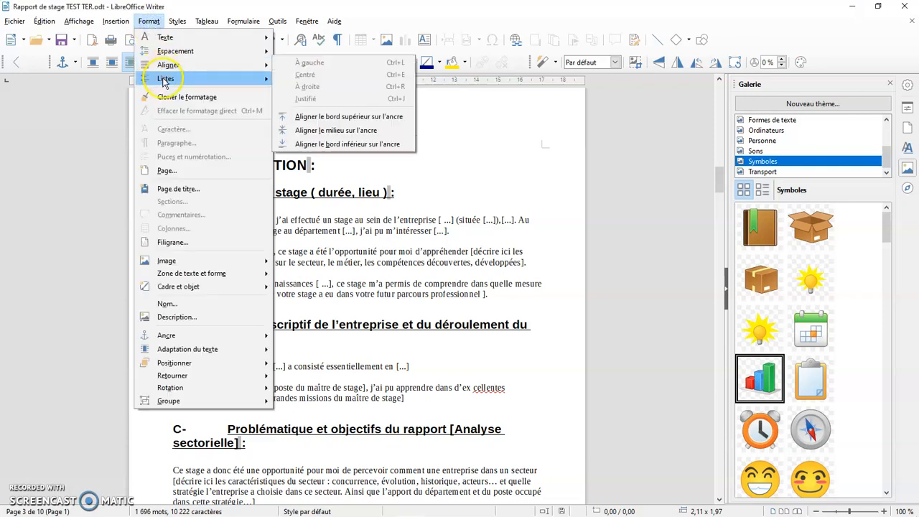
click(180, 262)
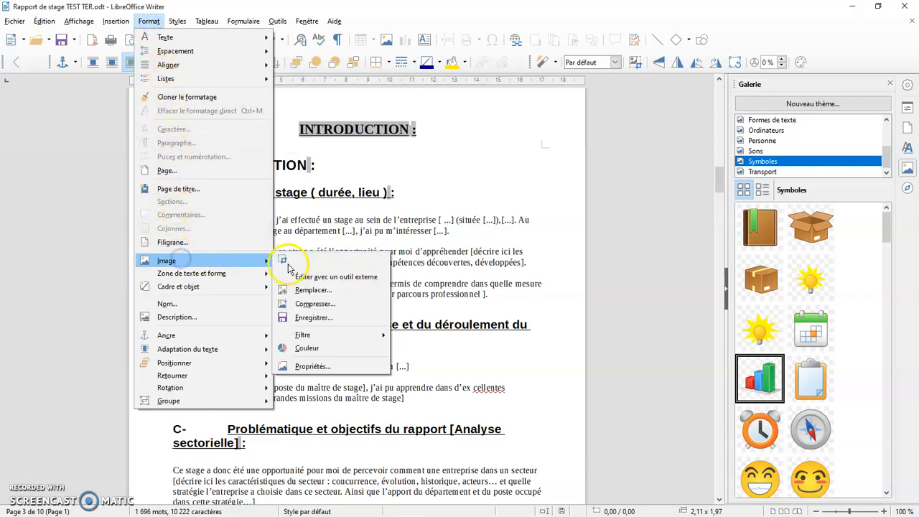
click(344, 372)
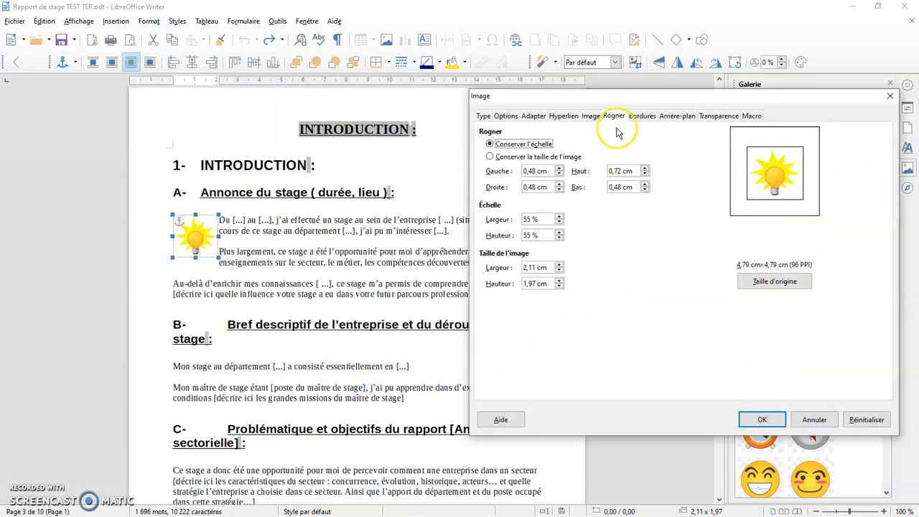
click(532, 116)
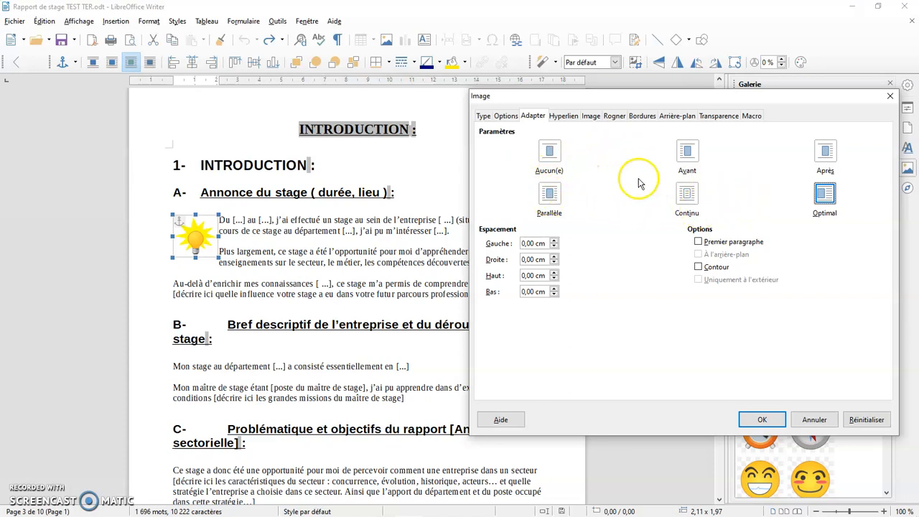
click(815, 420)
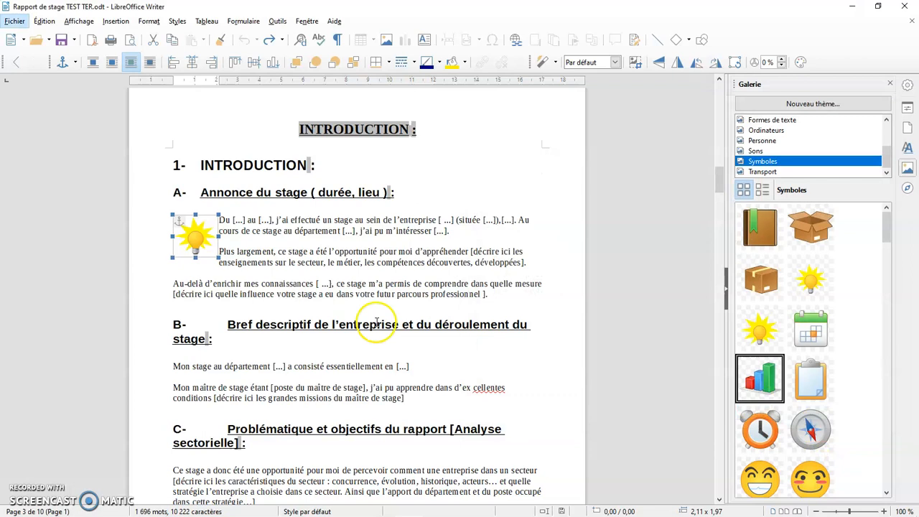
Move the light bulb image into the middle of section A's text and enlarge it to about 3.46 × 3.23 cm
drag(193, 240, 374, 305)
drag(345, 276, 346, 268)
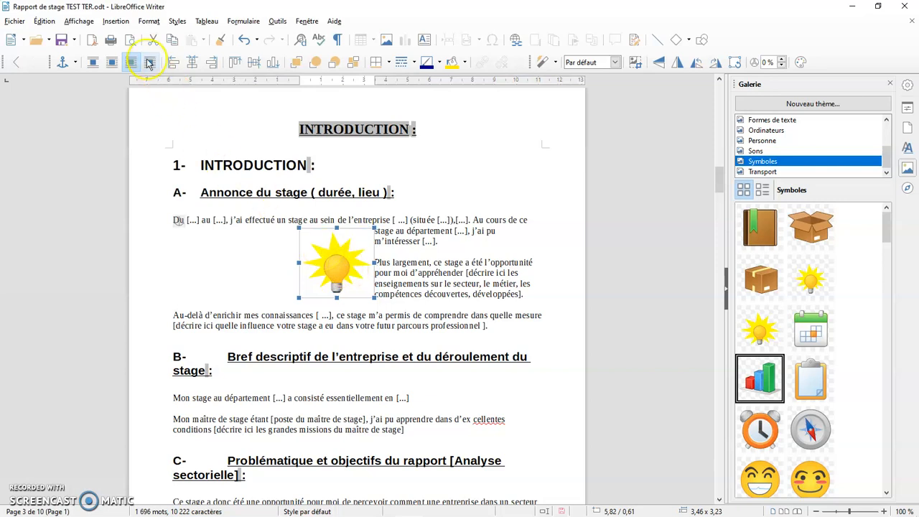
Set the light bulb image's text wrap to Parallèle in its image properties
click(144, 22)
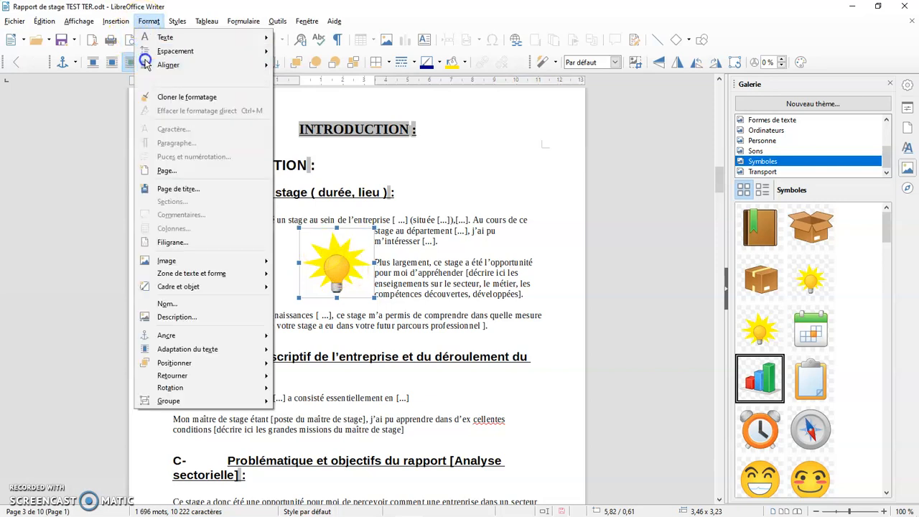
click(175, 261)
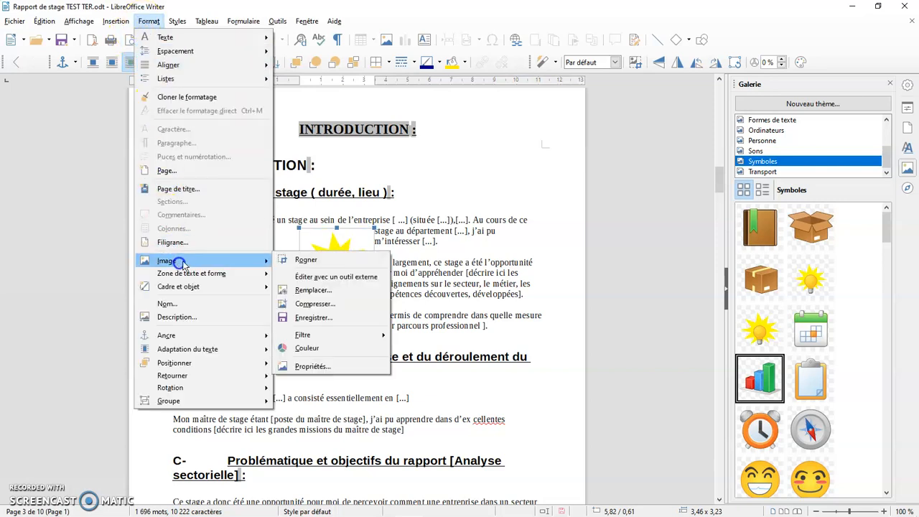
click(327, 366)
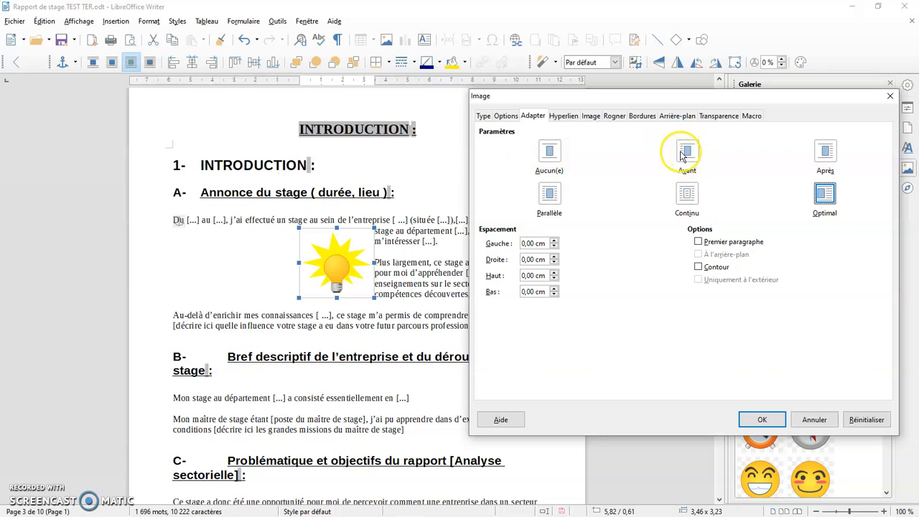
click(550, 194)
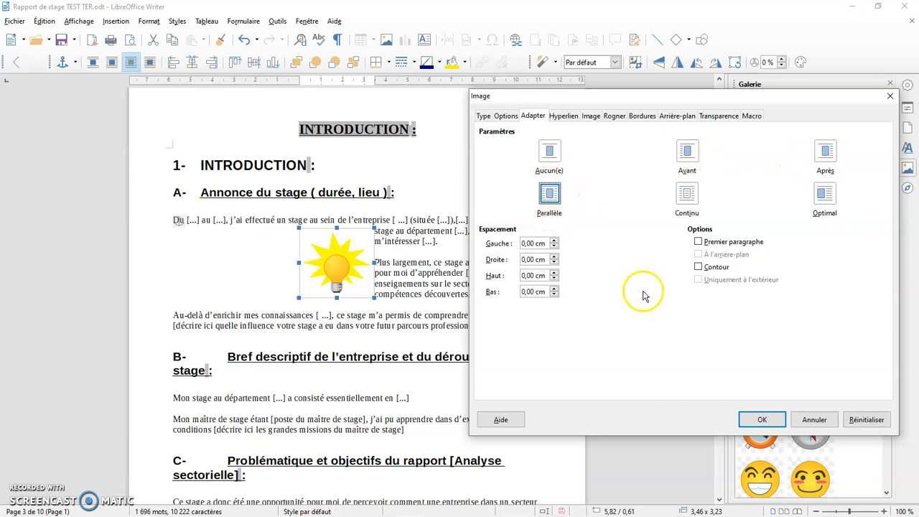
click(760, 420)
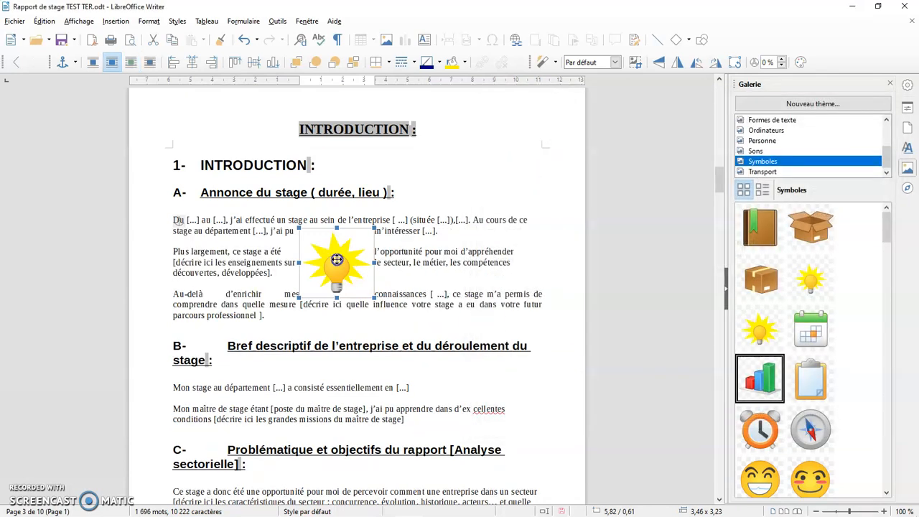
Switch the light bulb image's text wrap to Optimal
double_click(518, 273)
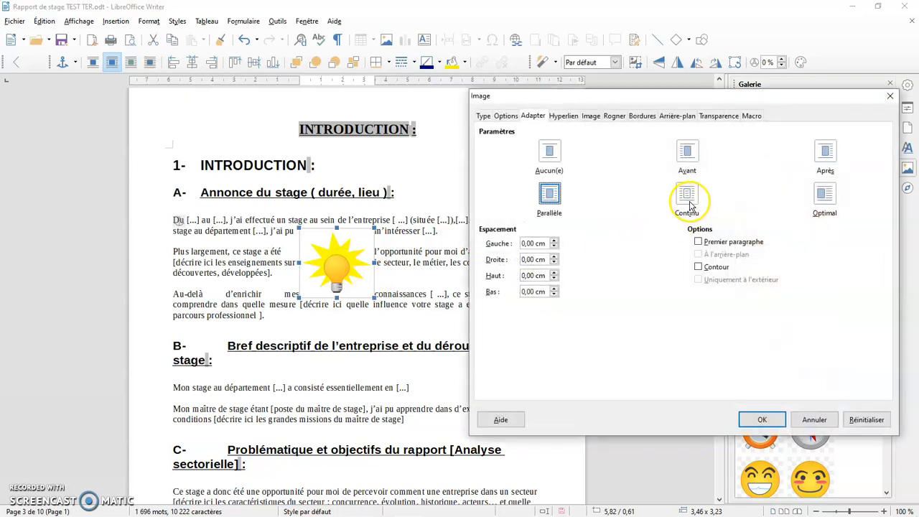
click(826, 194)
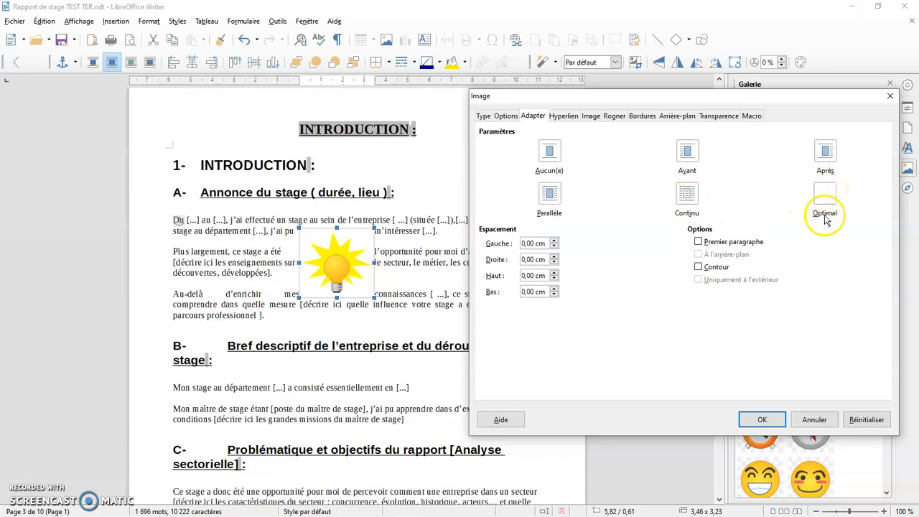
click(762, 419)
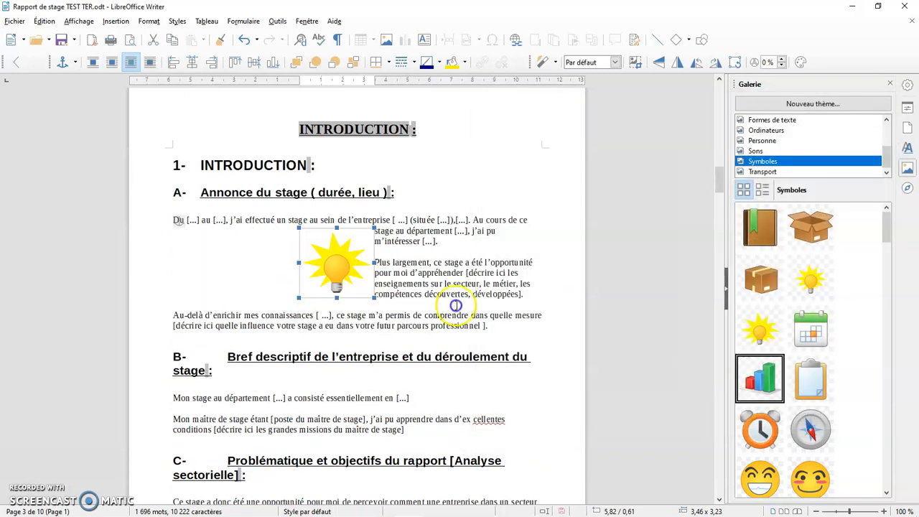
Set the light bulb image's wrap to Continu with the À l'arrière-plan option enabled
double_click(339, 264)
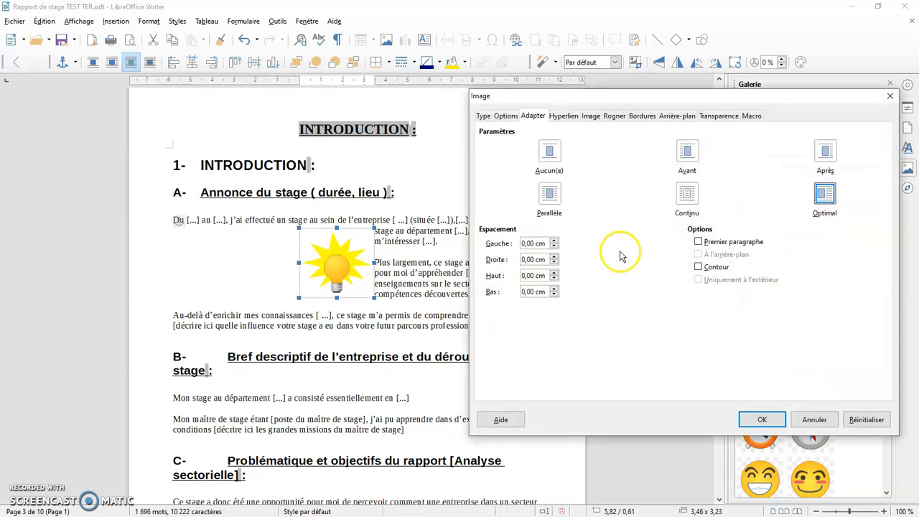
click(685, 198)
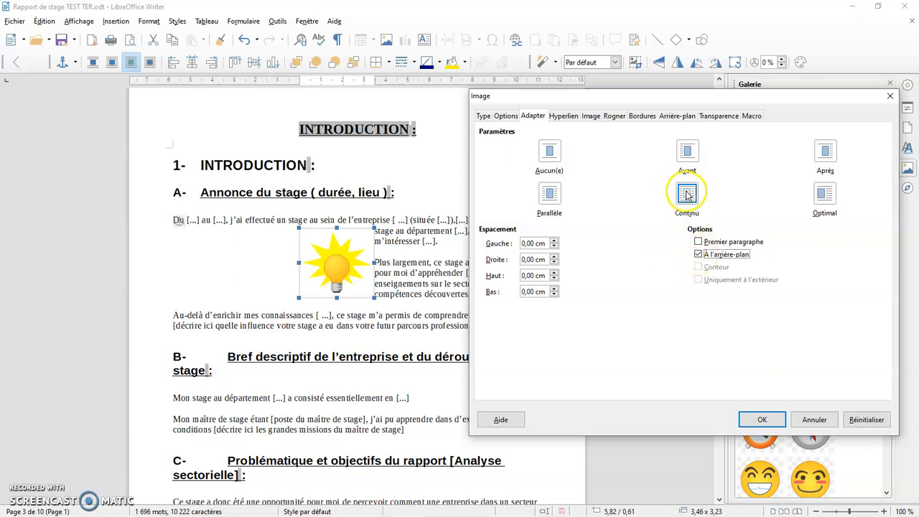
click(762, 419)
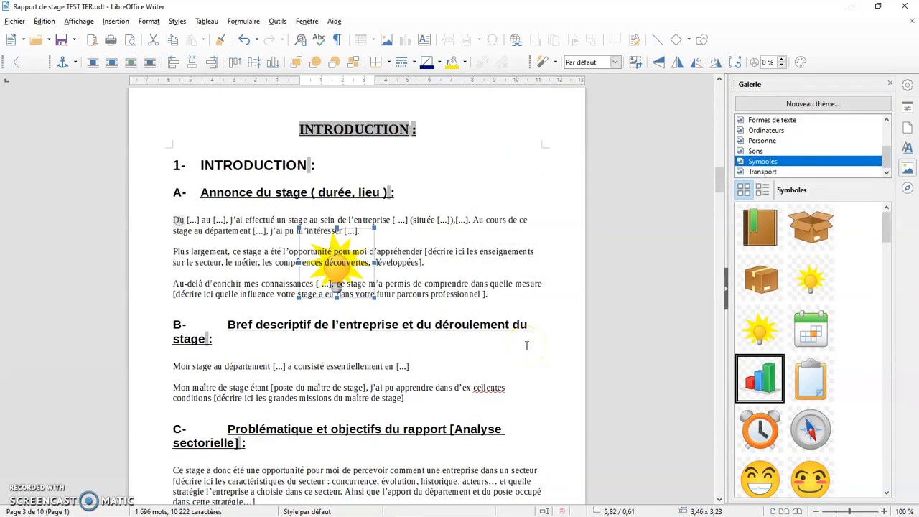
Return the light bulb image from Continu to Parallèle text wrap
double_click(372, 240)
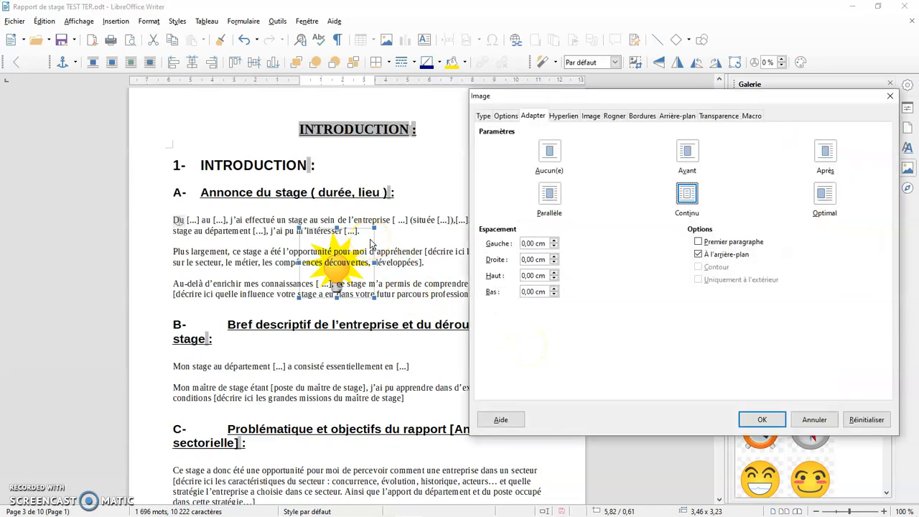
click(550, 195)
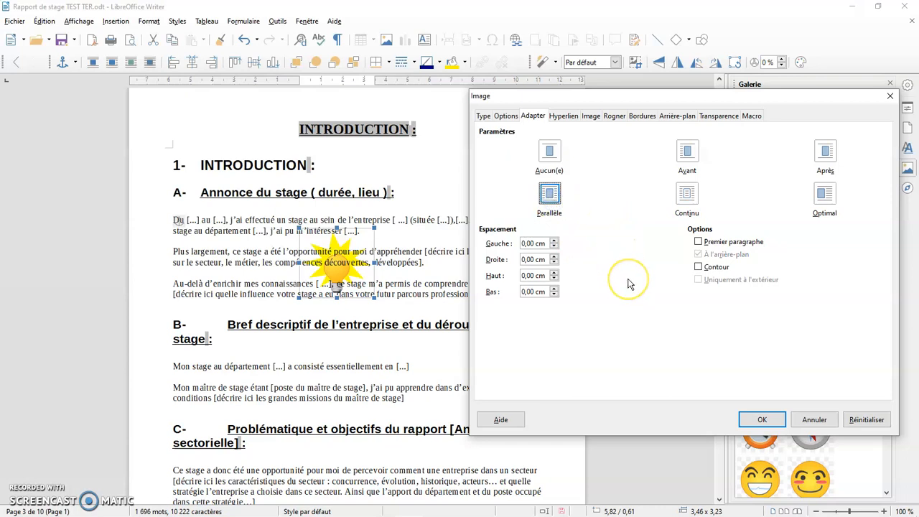
click(759, 419)
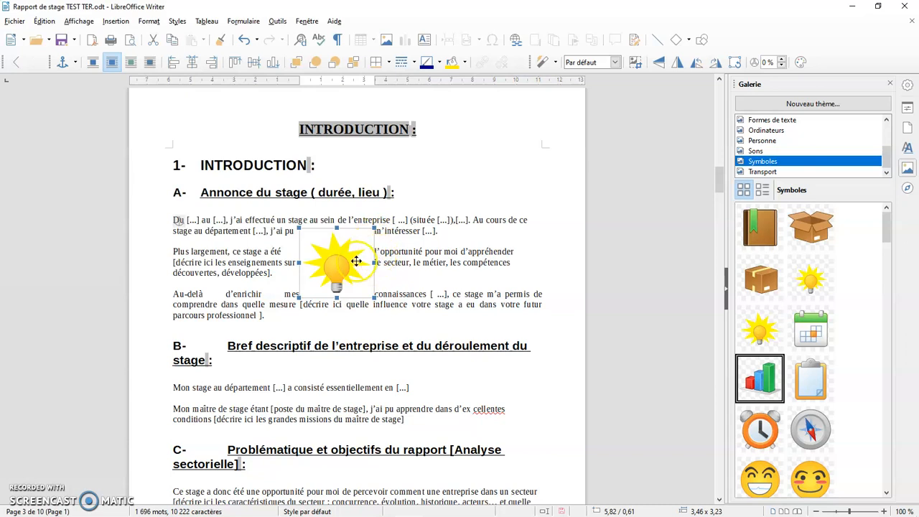
Set the light bulb image's wrap spacing to 0,50 cm for Gauche, Droite and Haut, and 0,40 cm for Bas
double_click(554, 270)
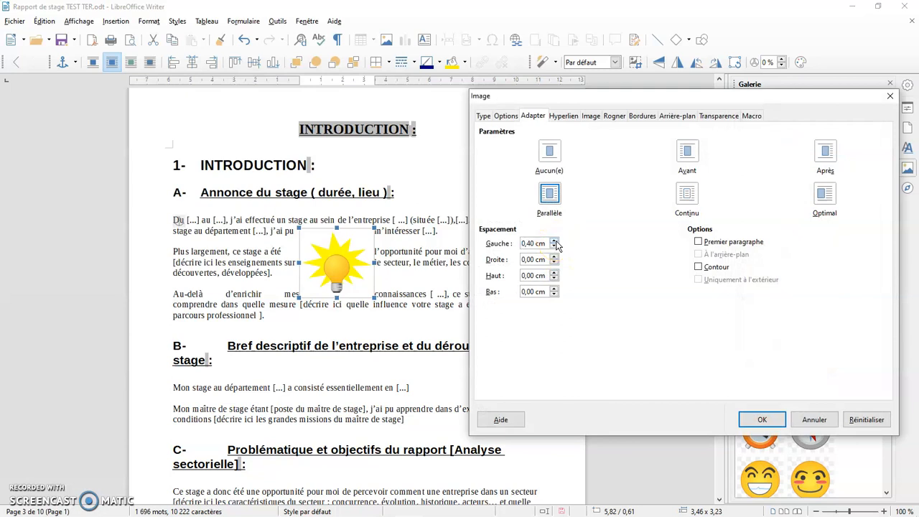
click(555, 257)
click(762, 420)
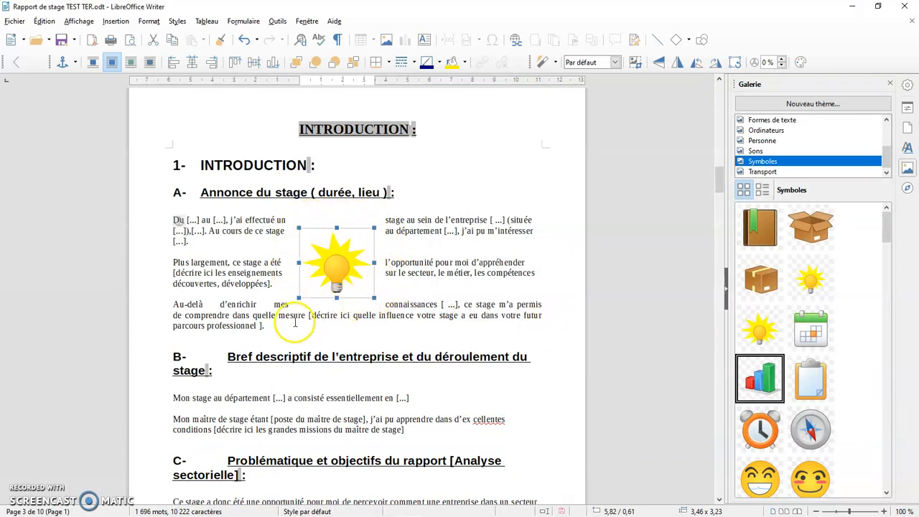
Try justified alignment on the paragraphs under heading A, and set them to left alignment
drag(265, 327, 168, 220)
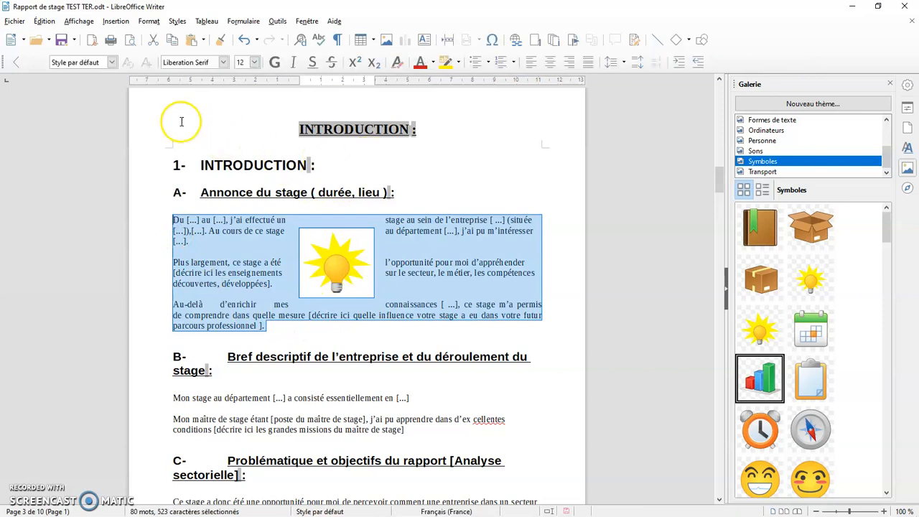
click(587, 62)
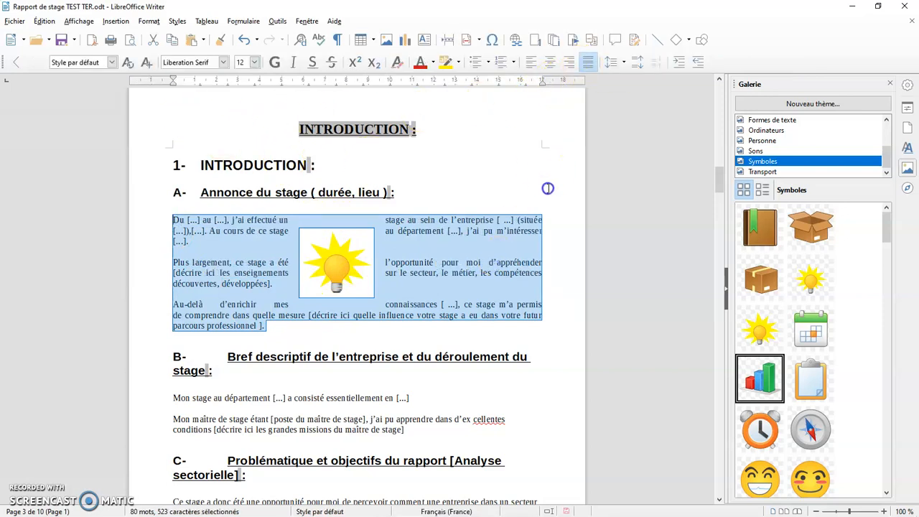
click(530, 63)
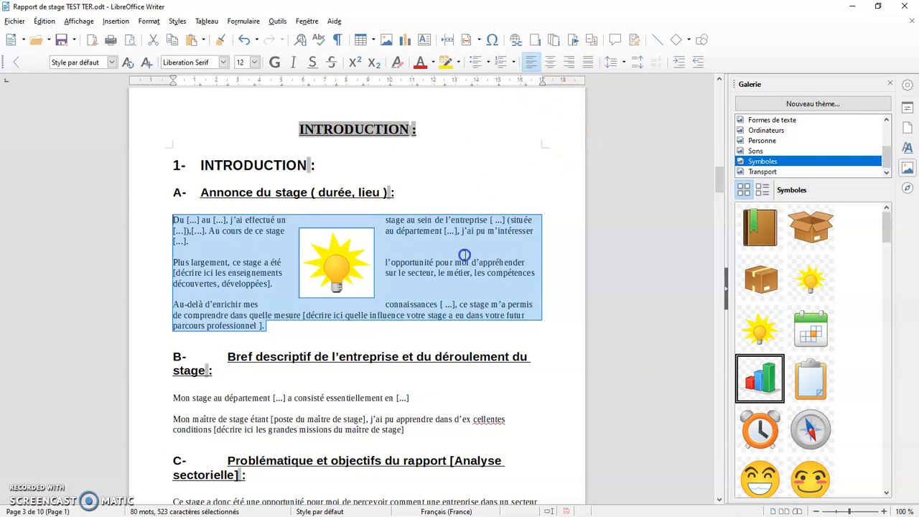
click(464, 255)
Set the light bulb image's wrap spacing to 0,30 cm on all four sides and enable Contour with Parallèle wrap
click(341, 265)
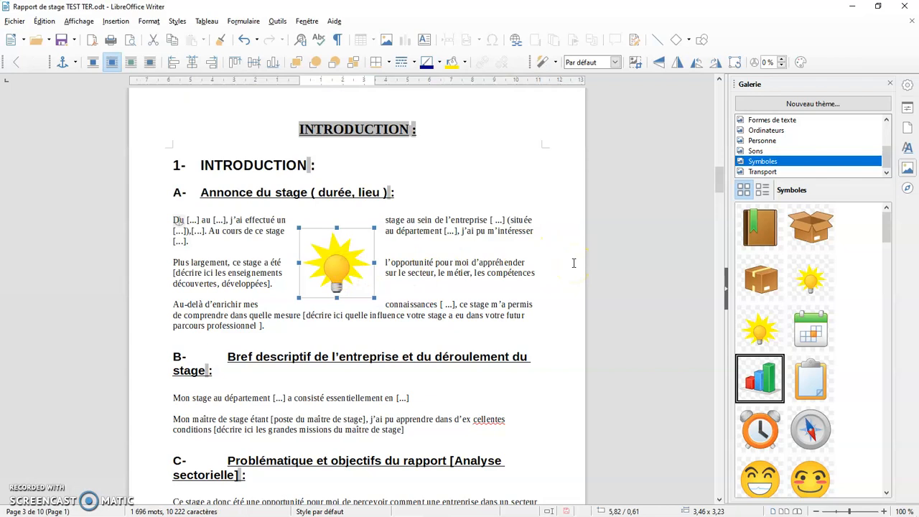
double_click(360, 257)
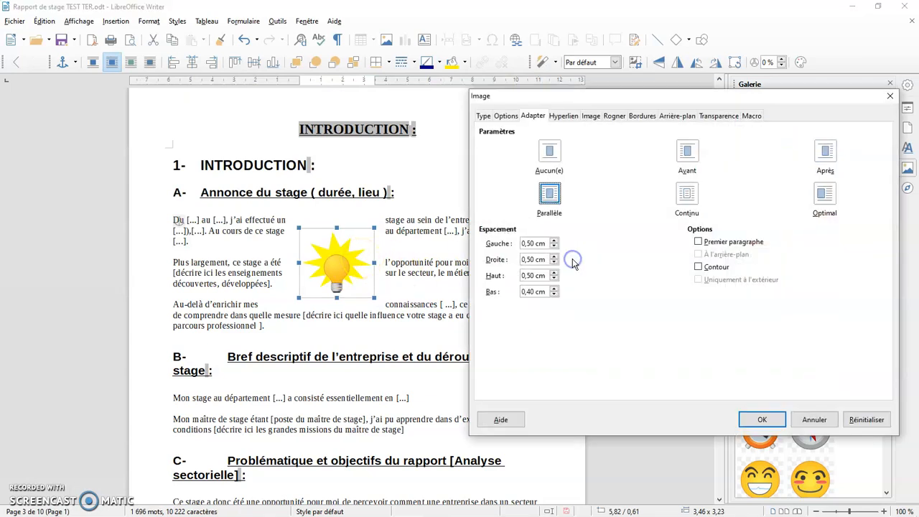
click(554, 247)
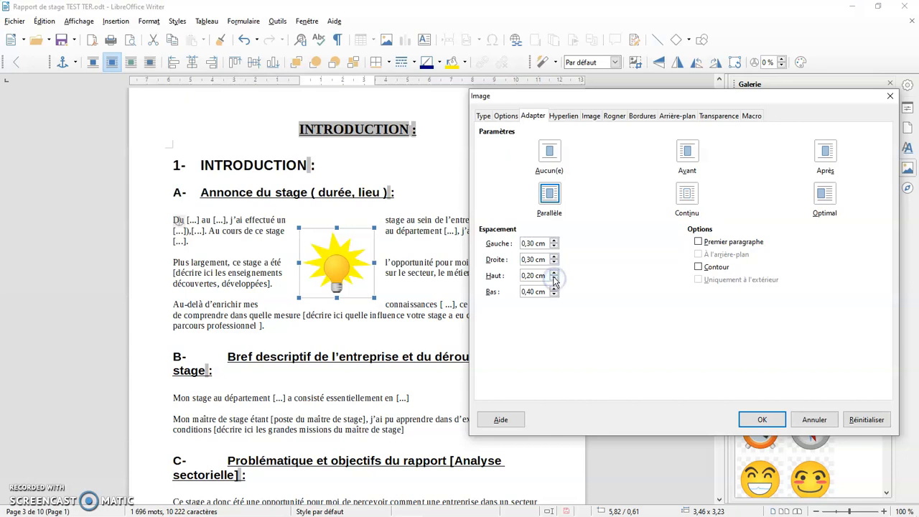
click(554, 293)
click(688, 154)
click(559, 198)
click(700, 267)
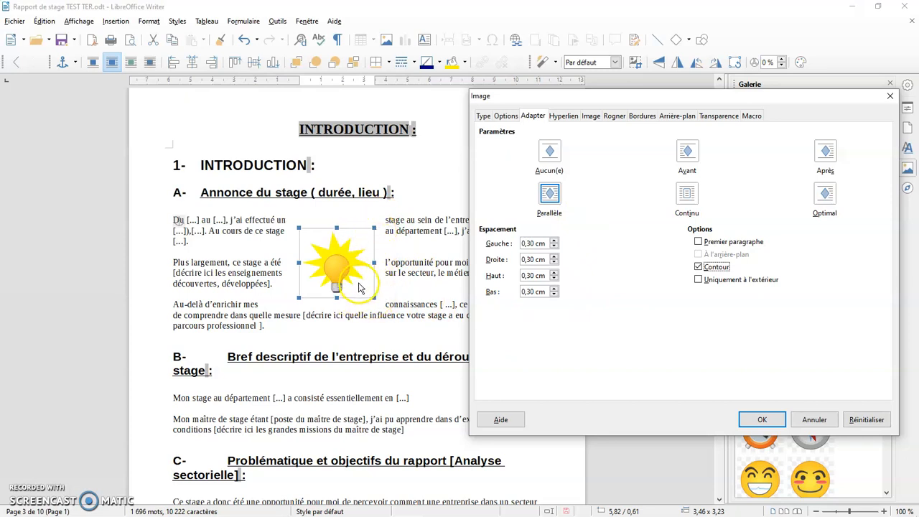
click(760, 420)
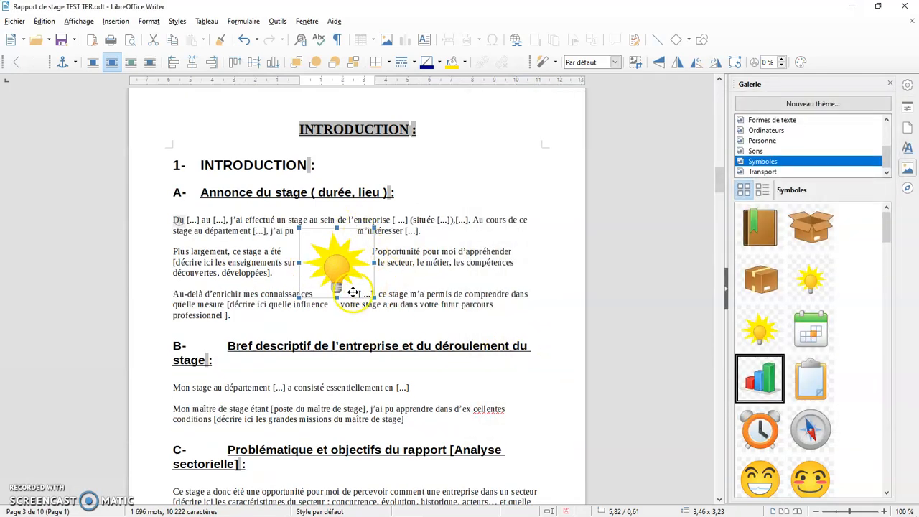
Enlarge the light bulb image to about 4.57 × 4.27 cm and disable its Contour wrap option
drag(374, 297, 389, 267)
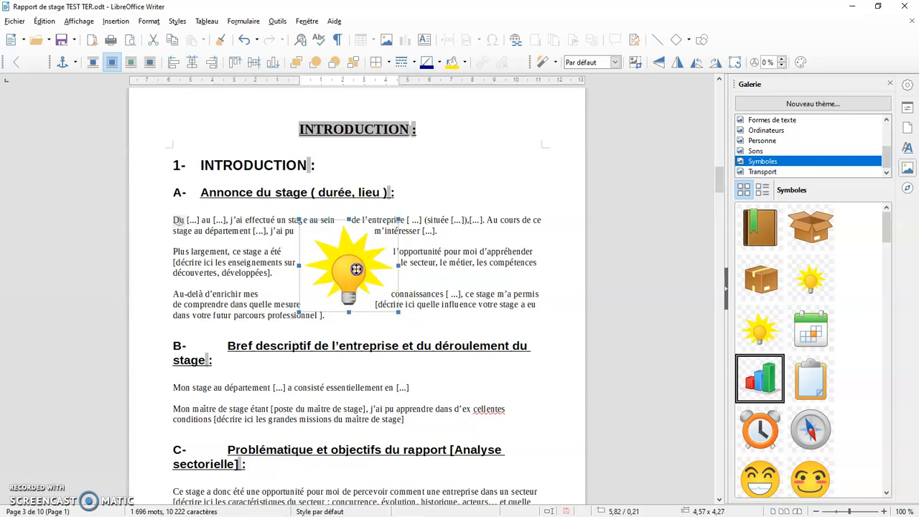
double_click(394, 249)
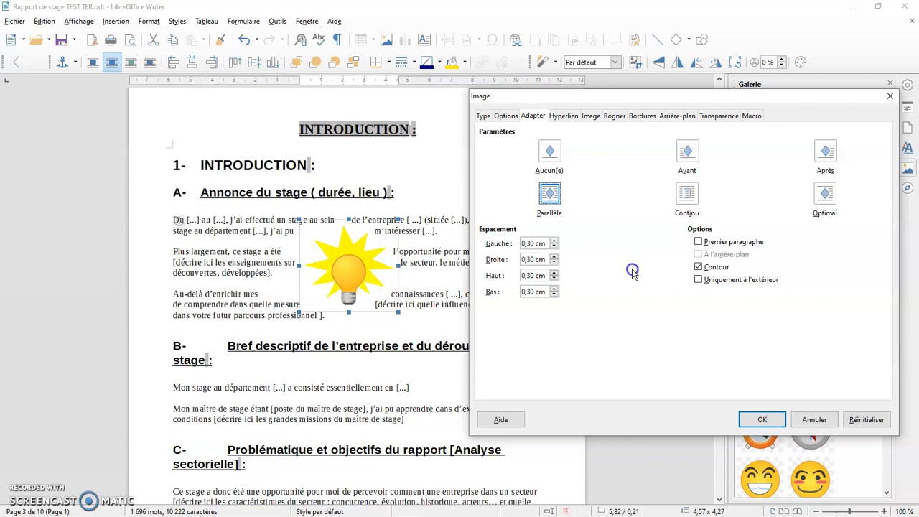
click(697, 267)
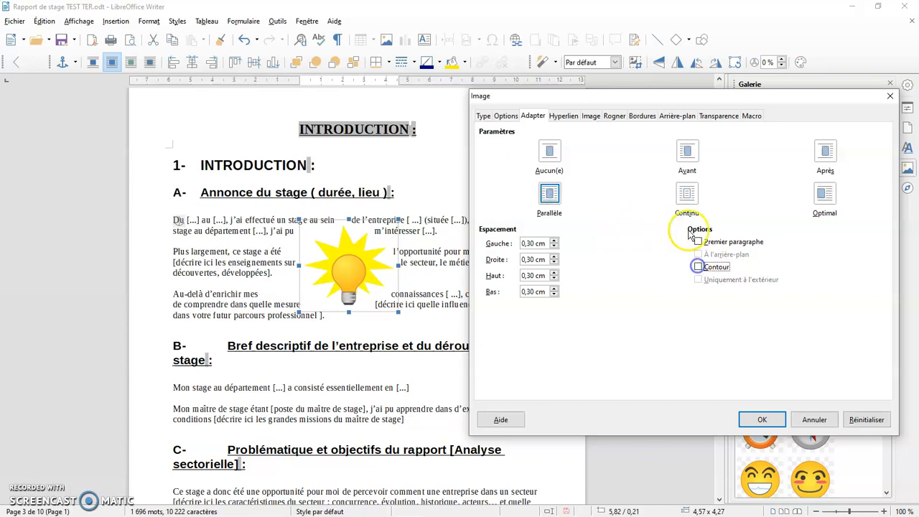
click(747, 424)
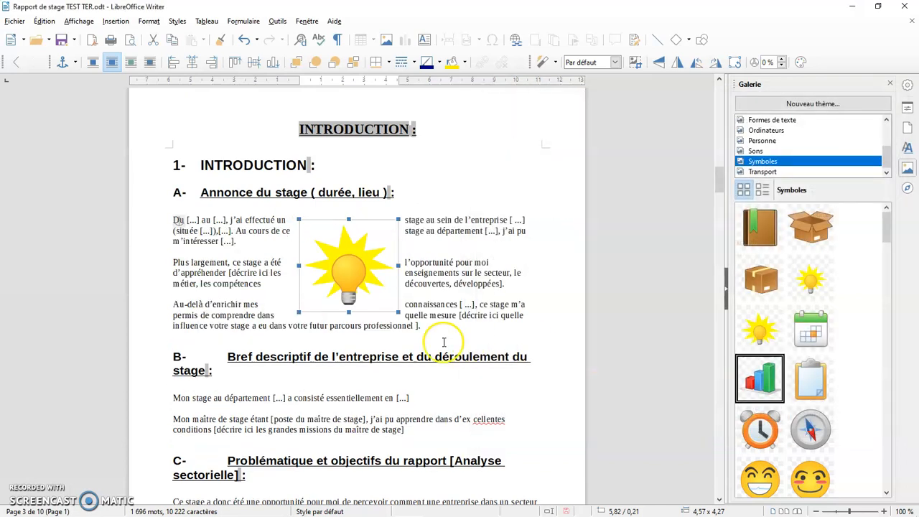
Shrink the light bulb image to about 3.22 × 3.01 cm and move it to the left margin of section A's text
drag(397, 311, 375, 284)
drag(352, 252, 234, 248)
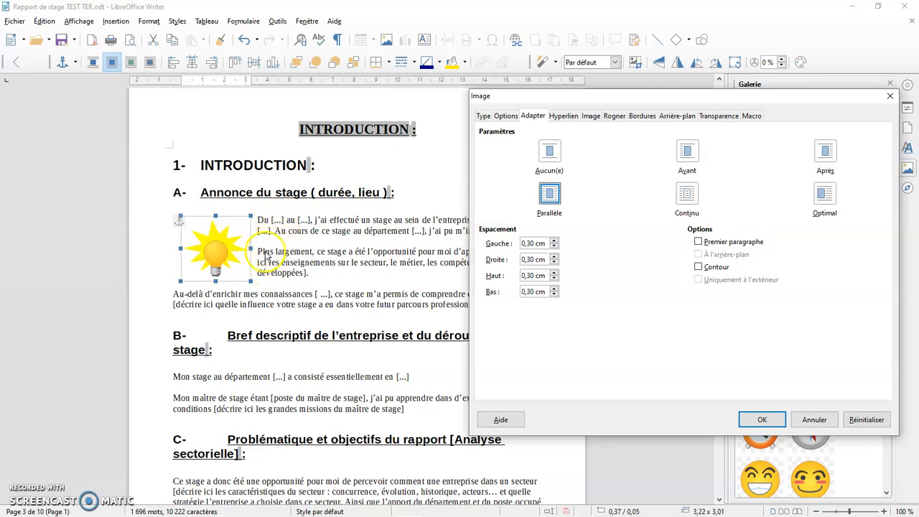
Try the Premier paragraphe wrap option on the light bulb image, and undo it
click(700, 244)
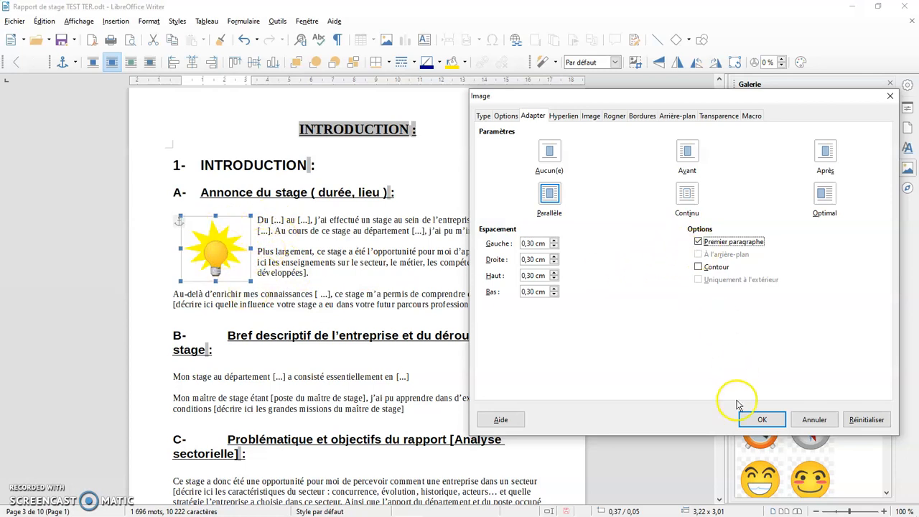
click(760, 418)
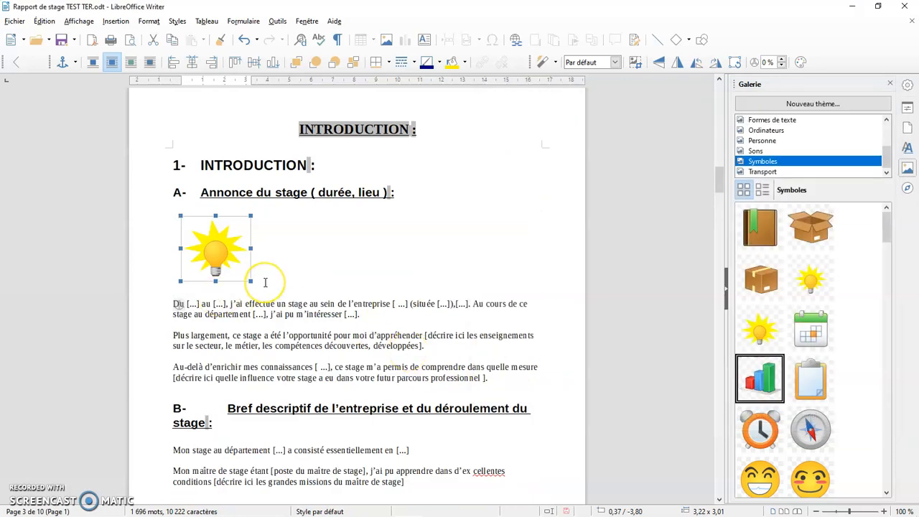
key(ctrl+z)
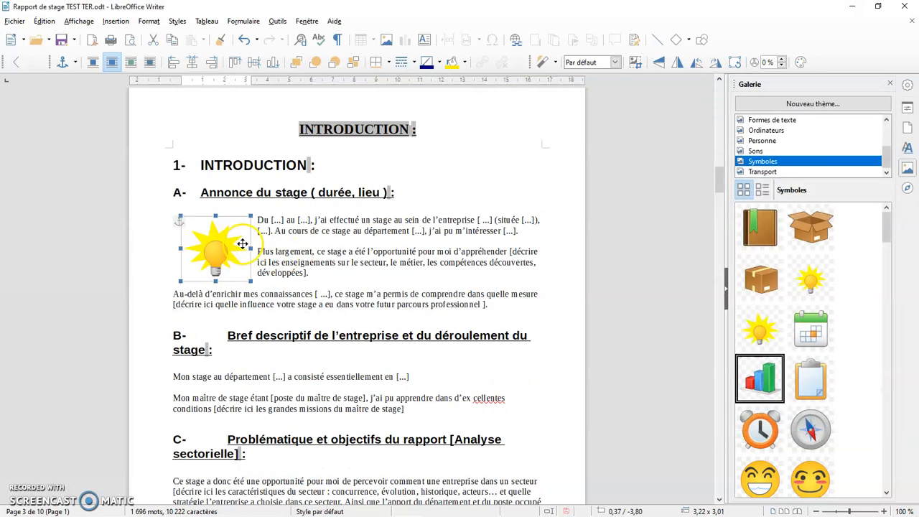
Shrink the light bulb image to about 1,95 × 1,82 cm, and try the Premier paragraphe wrap option before undoing that option
drag(251, 282, 244, 245)
double_click(194, 231)
click(698, 242)
click(762, 419)
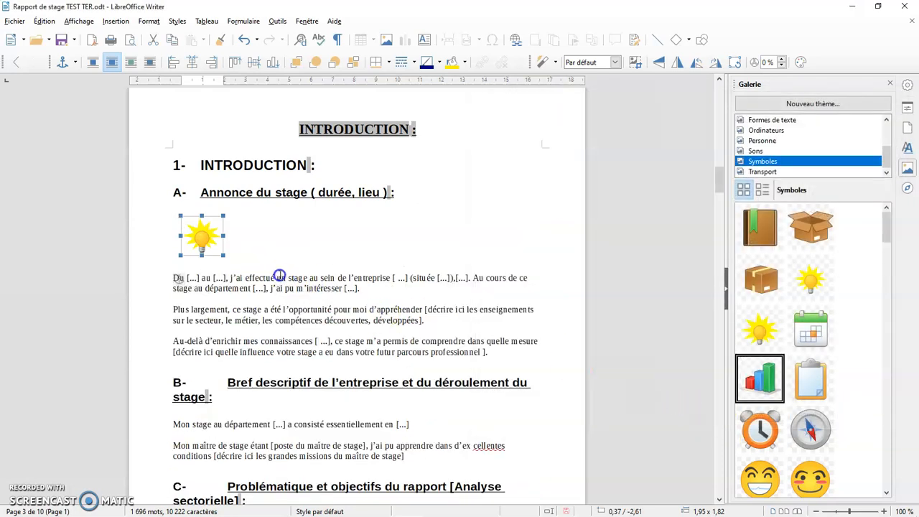
key(ctrl+z)
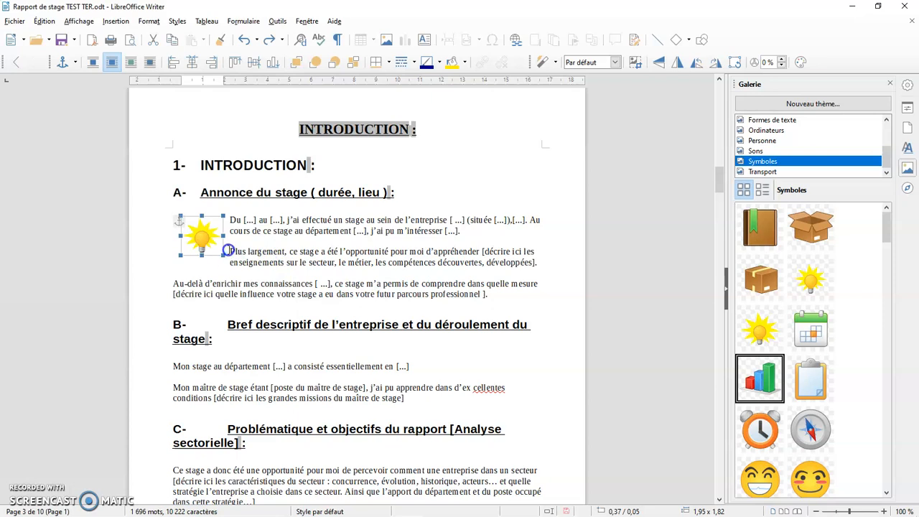
Inspect the wrap settings of the reduced light bulb image and close them without changes
click(228, 249)
click(230, 221)
double_click(207, 229)
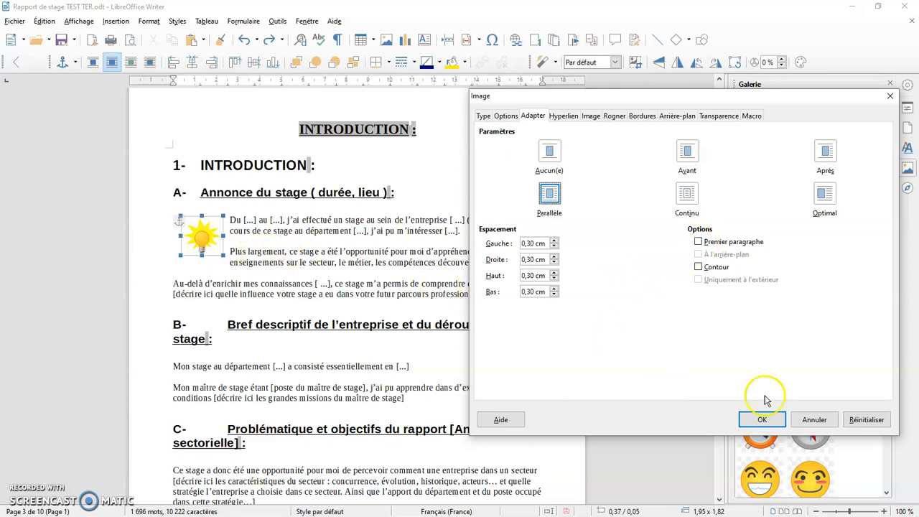
click(813, 420)
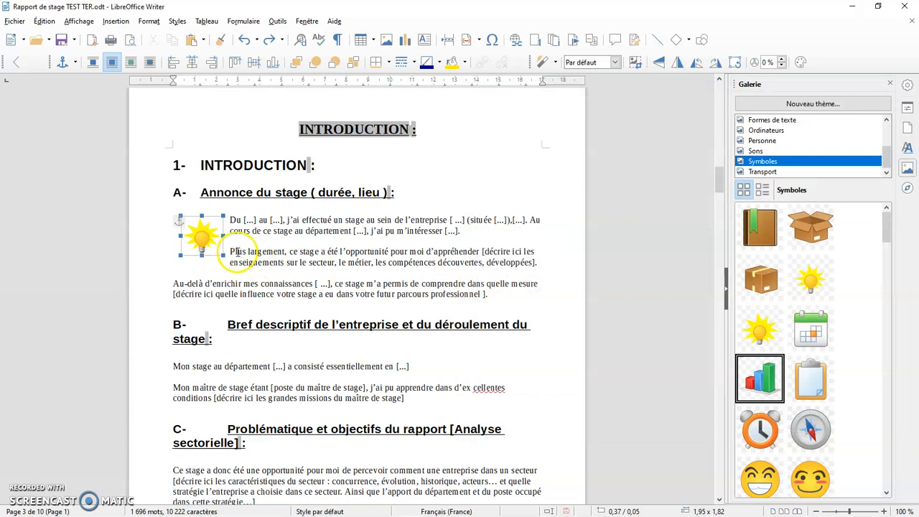
Try the light bulb image at about 1,40 × 1,31 cm with Premier paragraphe enabled, and undo the wrap and size changes
drag(213, 242, 212, 244)
double_click(197, 230)
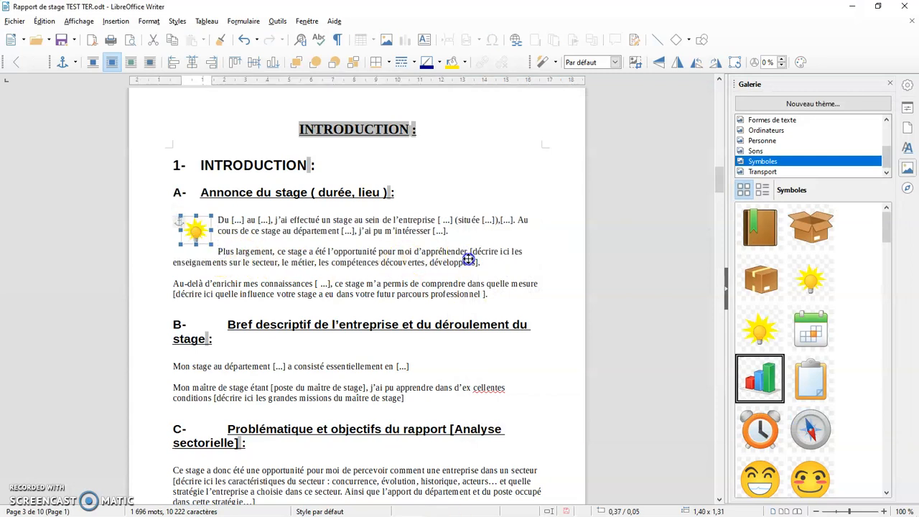
click(699, 242)
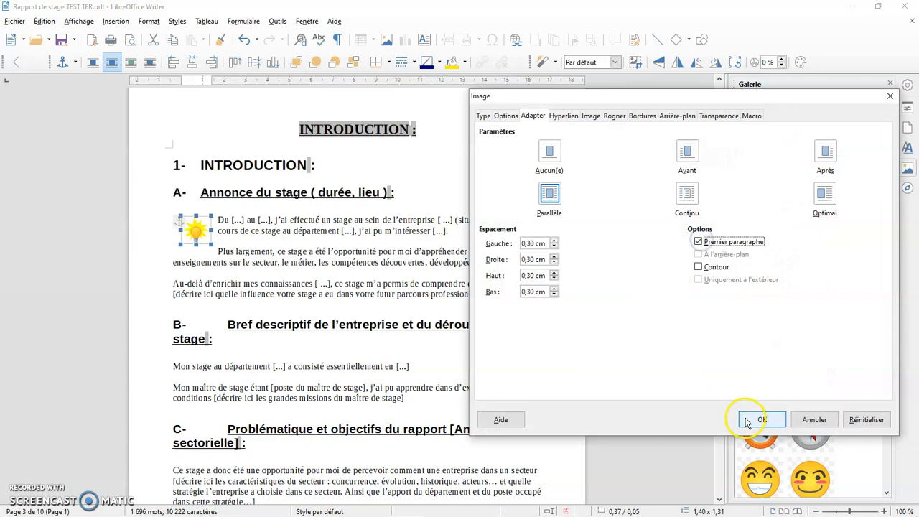
click(760, 420)
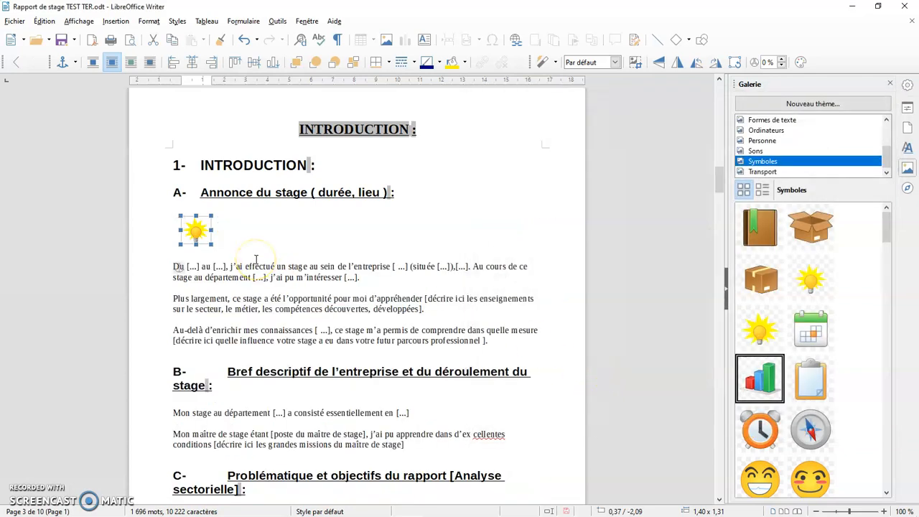
key(ctrl+z)
key(ctrl+z)
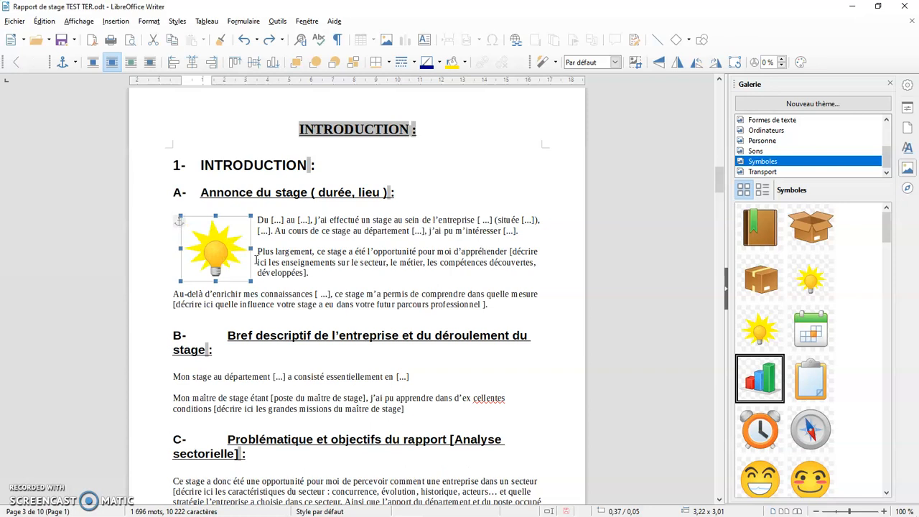
Set the light bulb image's text wrap mode to Après
click(259, 251)
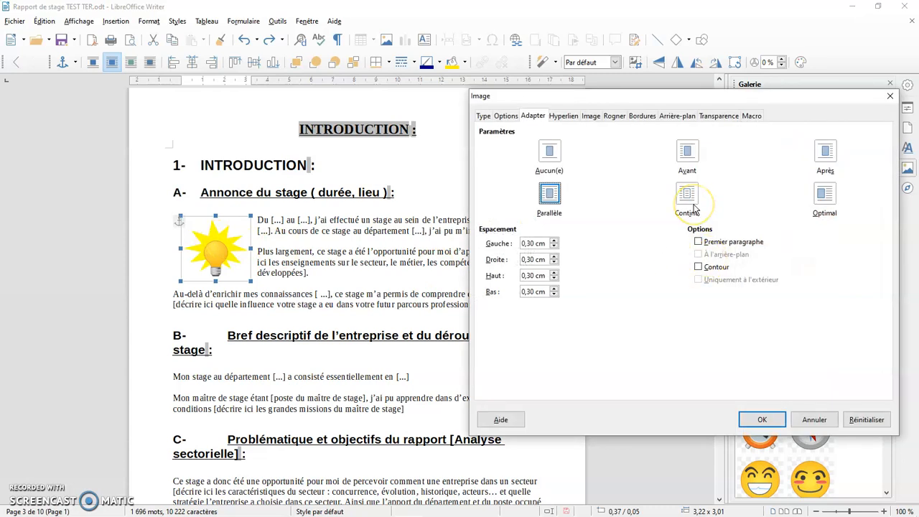
click(688, 153)
click(827, 152)
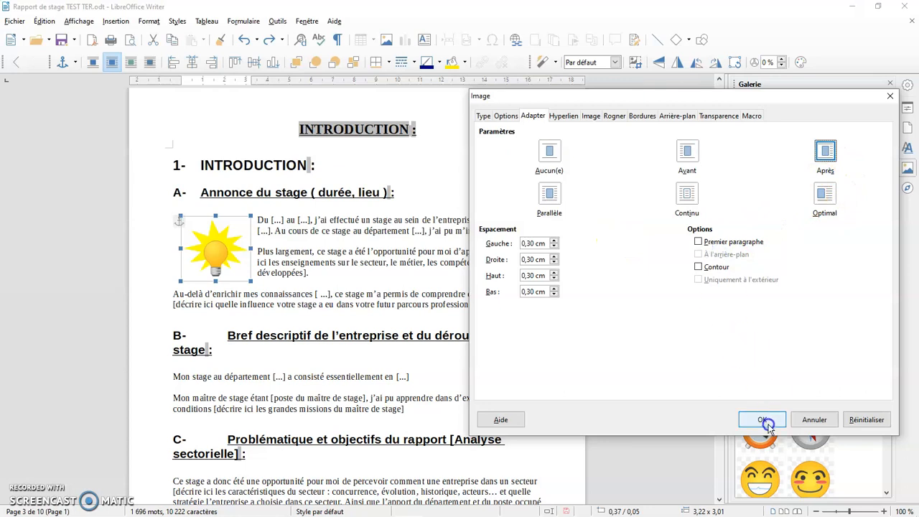
click(763, 421)
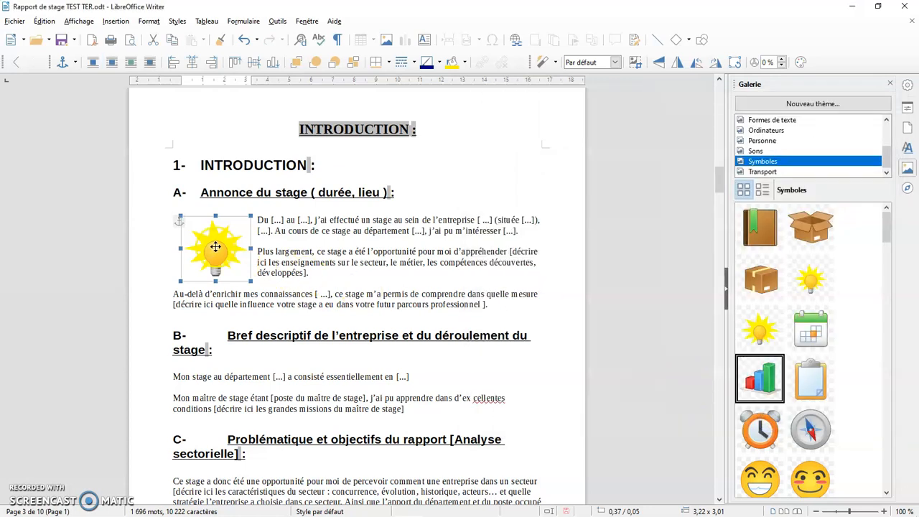
Set the light bulb image's wrap spacing to 0,00 cm on all four sides
click(307, 251)
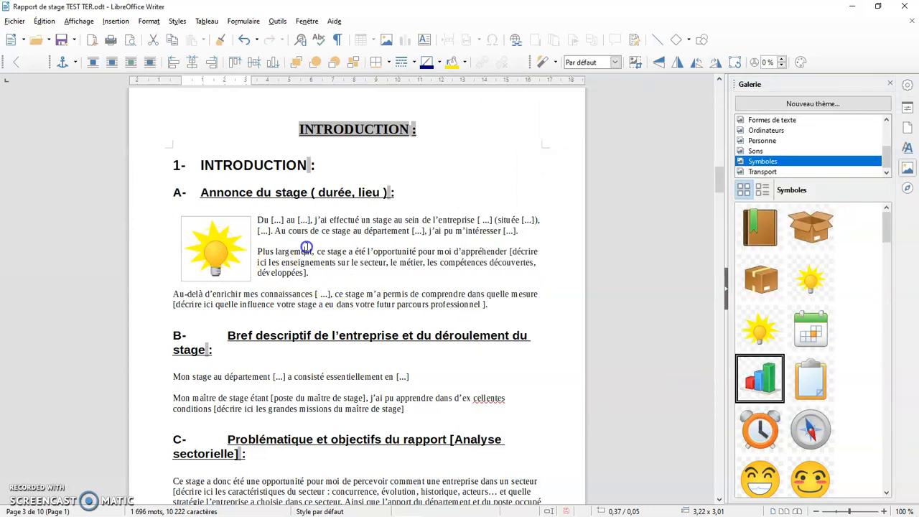
click(231, 250)
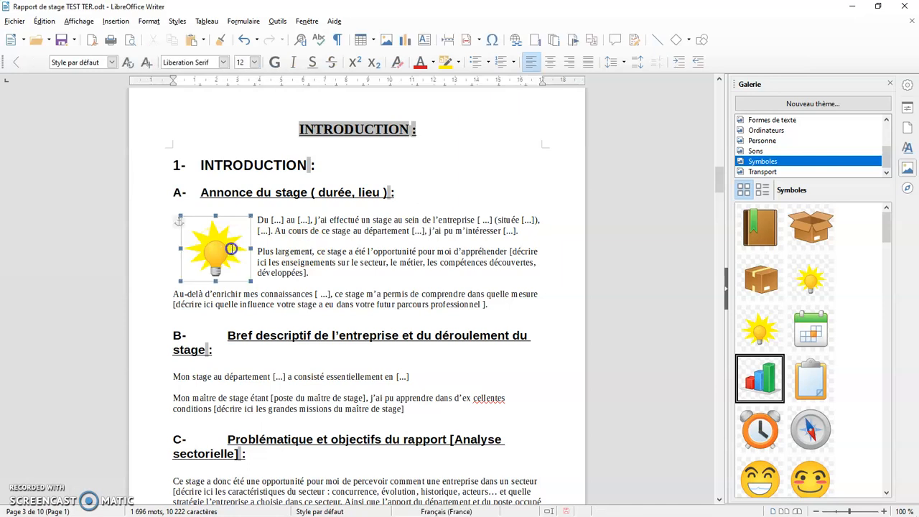
double_click(232, 248)
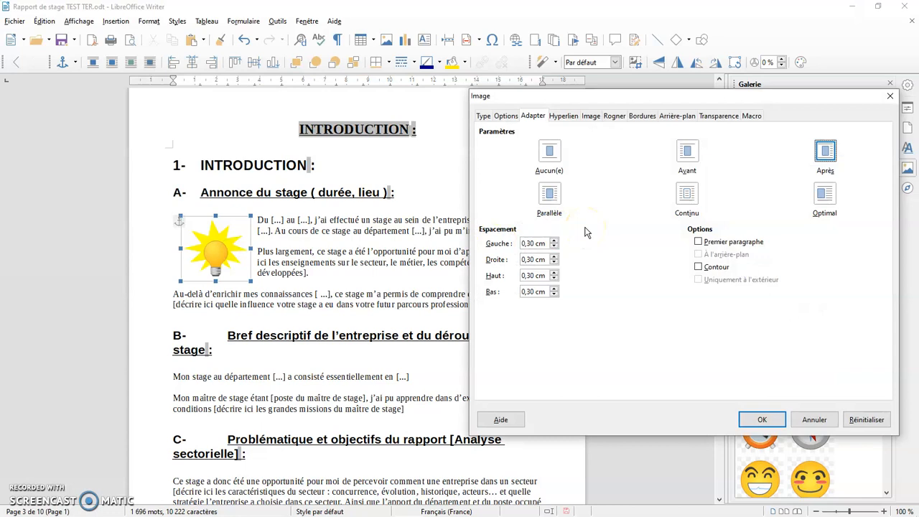
click(555, 245)
click(554, 279)
click(554, 295)
click(762, 420)
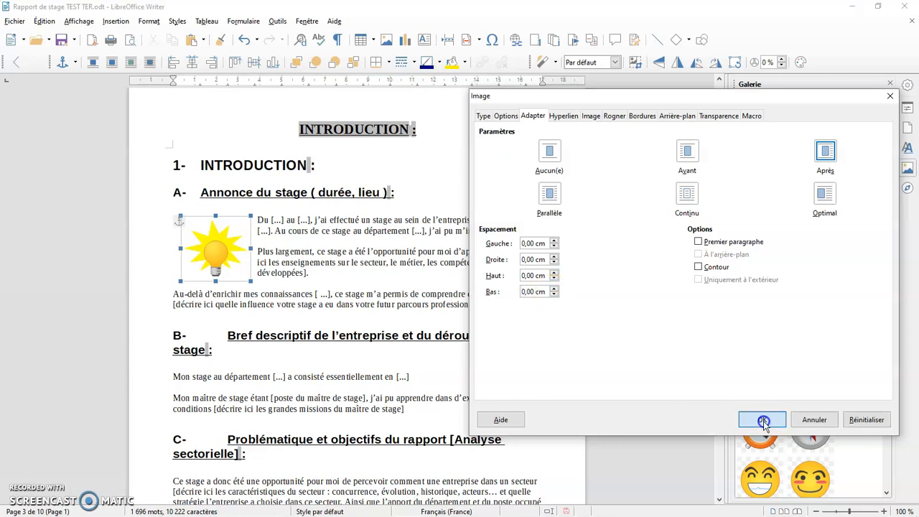
Enable the Premier paragraphe option for the light bulb image's Après wrap
double_click(231, 250)
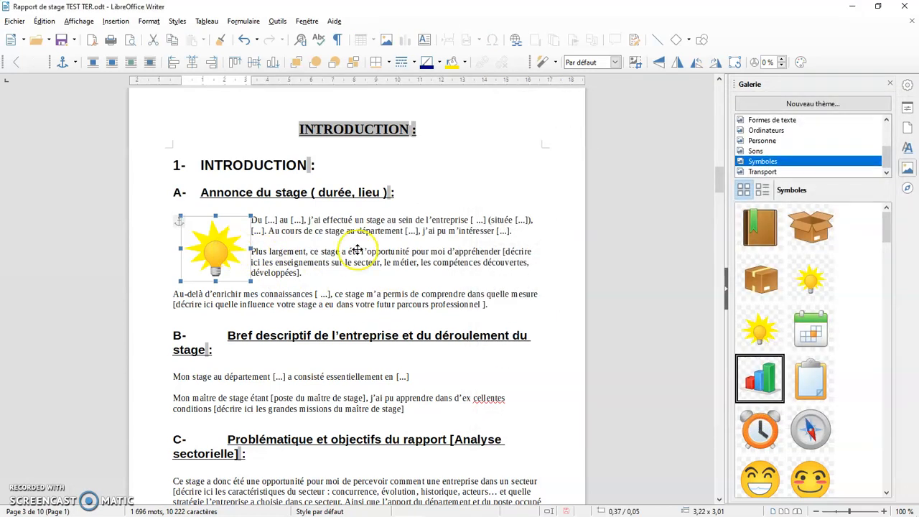
click(700, 242)
click(762, 419)
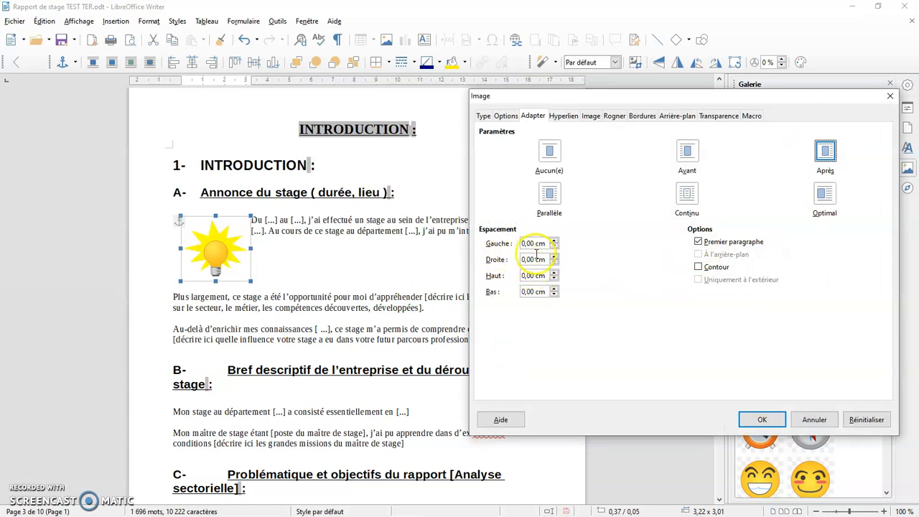
Set the light bulb image's Gauche and Droite wrap spacing to 0,30 cm, keeping Premier paragraphe enabled
click(554, 243)
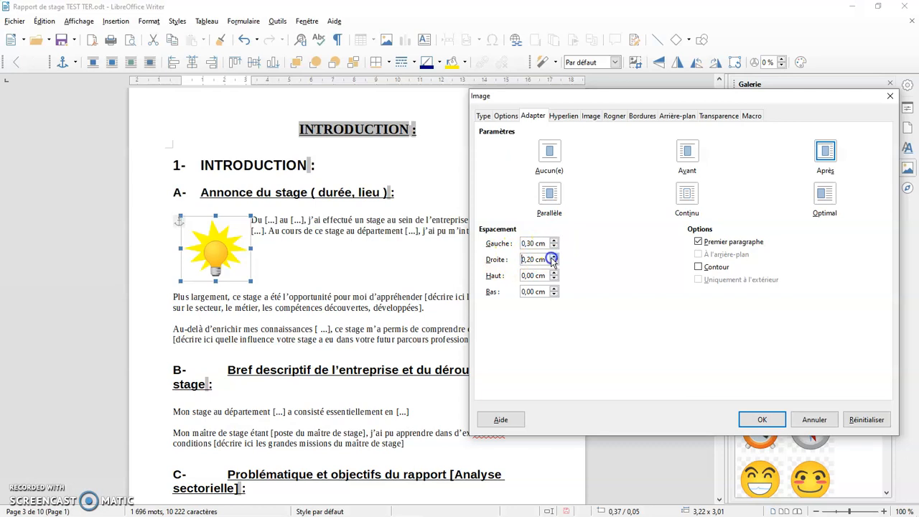
click(762, 419)
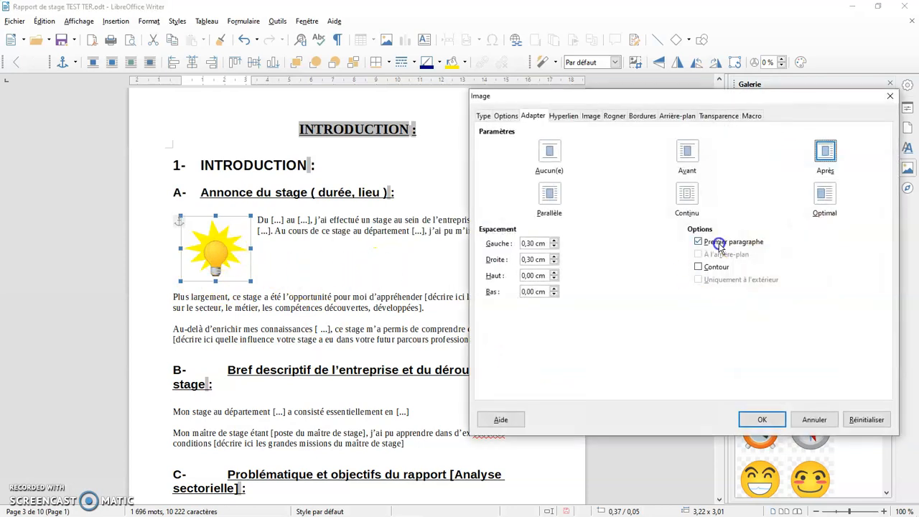
click(801, 422)
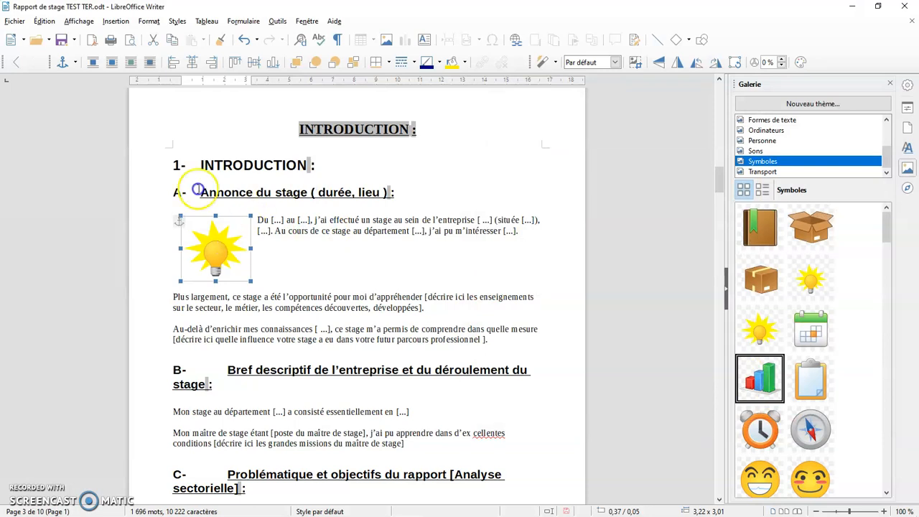
Try drawing a polygon contour along the light bulb's left-hand rays in the contour editor, and close it without saving the contour
click(148, 21)
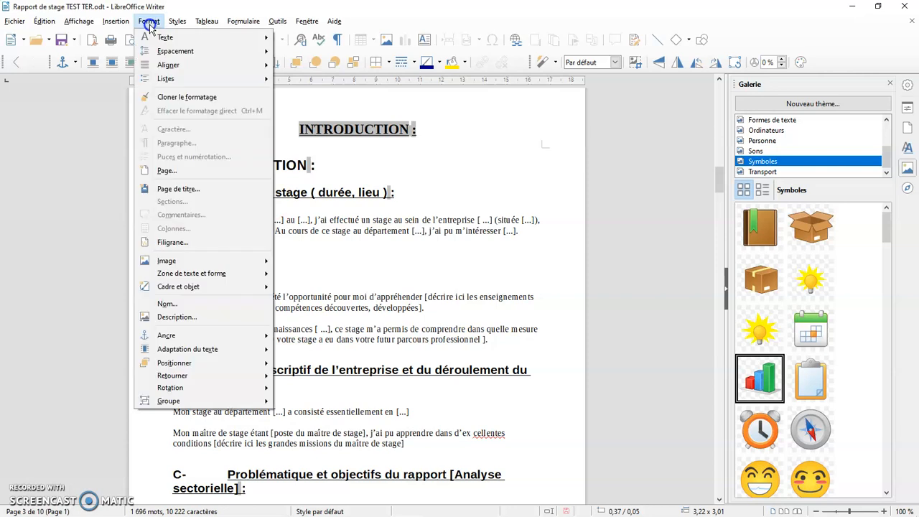
click(188, 349)
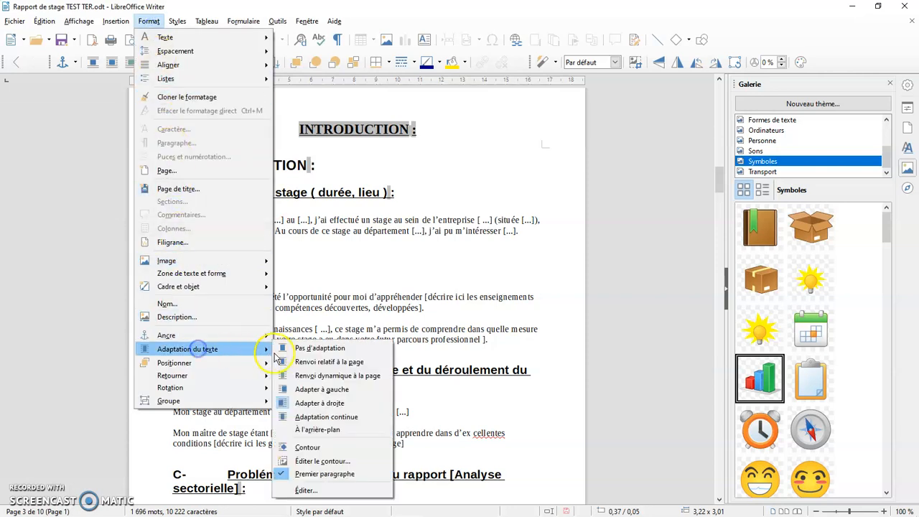
click(323, 462)
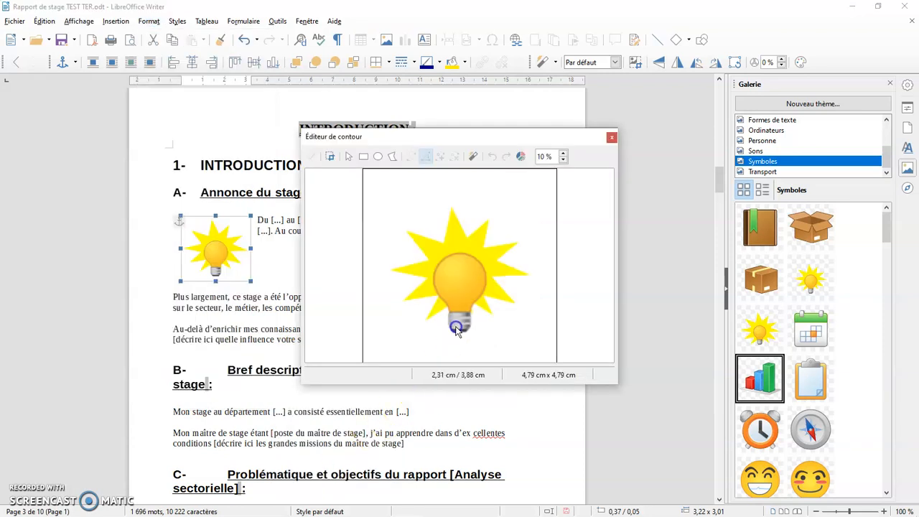
click(395, 158)
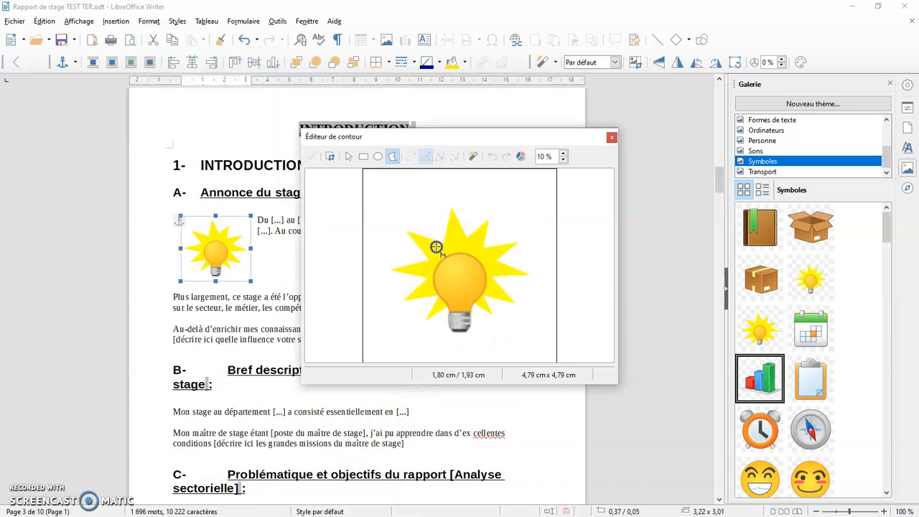
drag(442, 241, 405, 229)
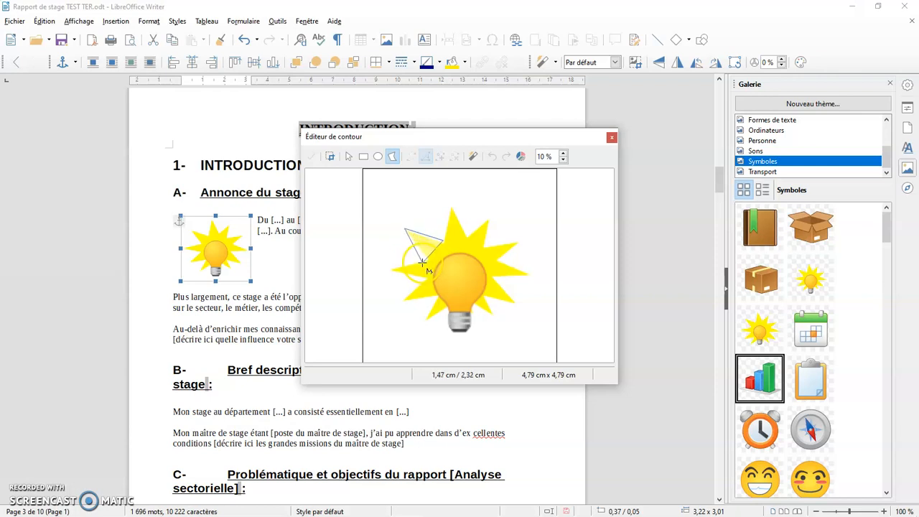
click(425, 256)
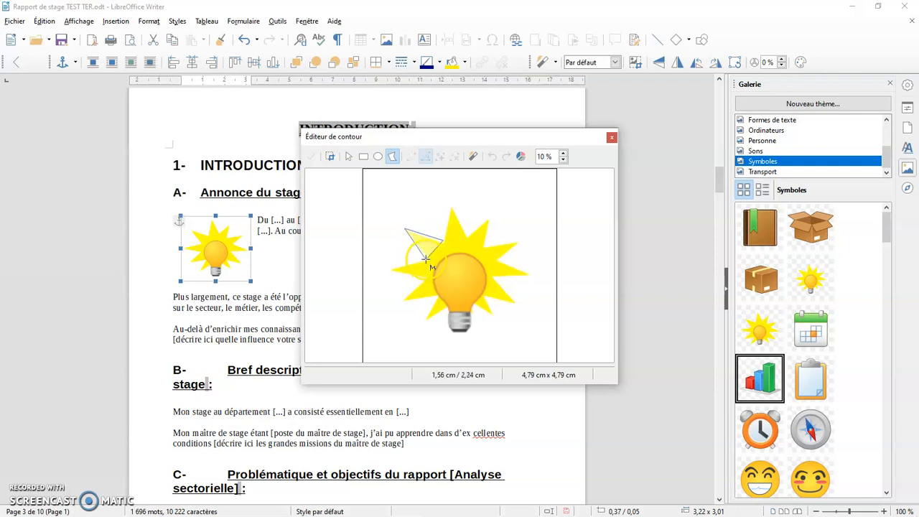
click(390, 268)
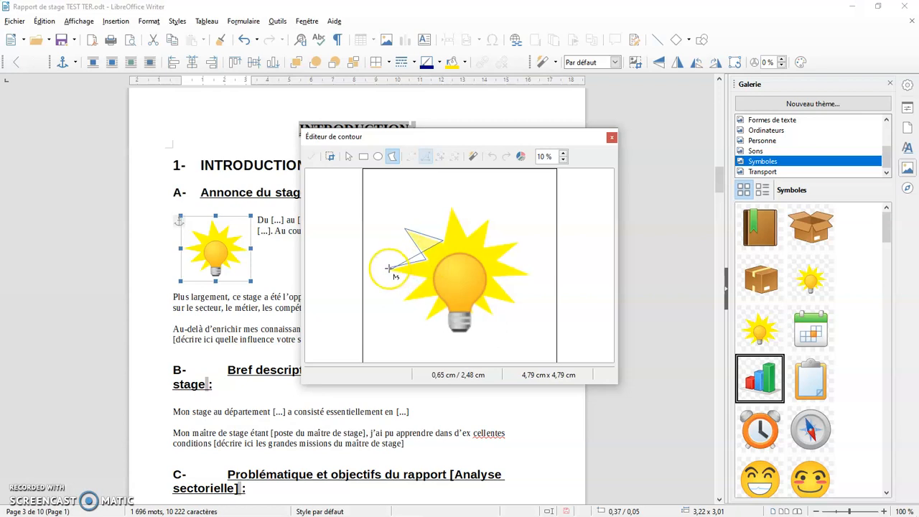
click(428, 261)
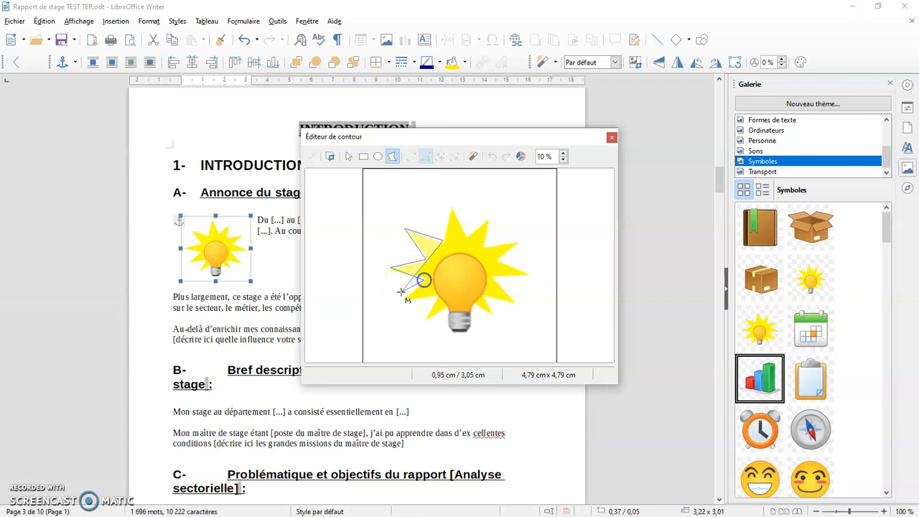
click(400, 300)
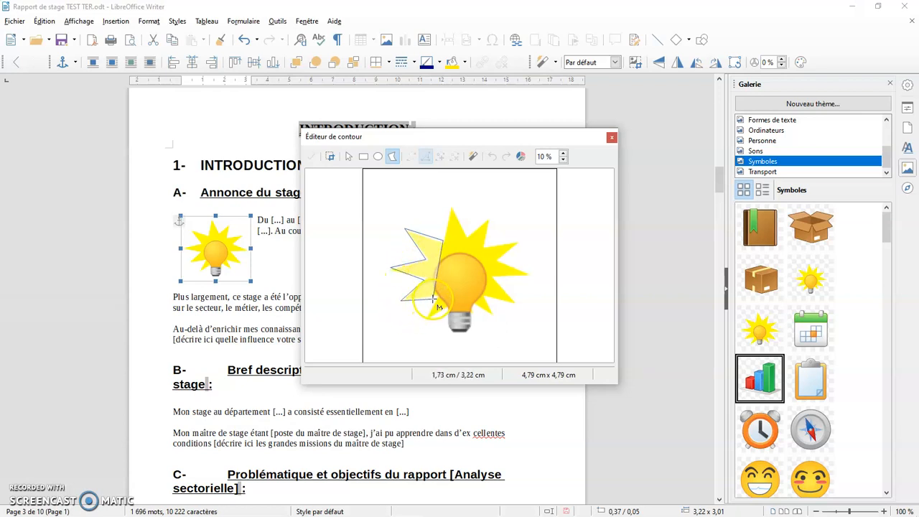
double_click(485, 283)
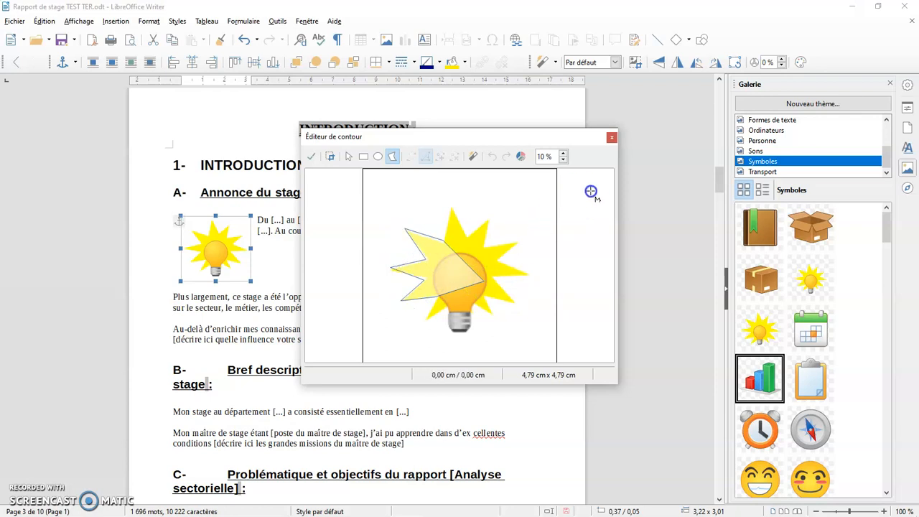
click(615, 140)
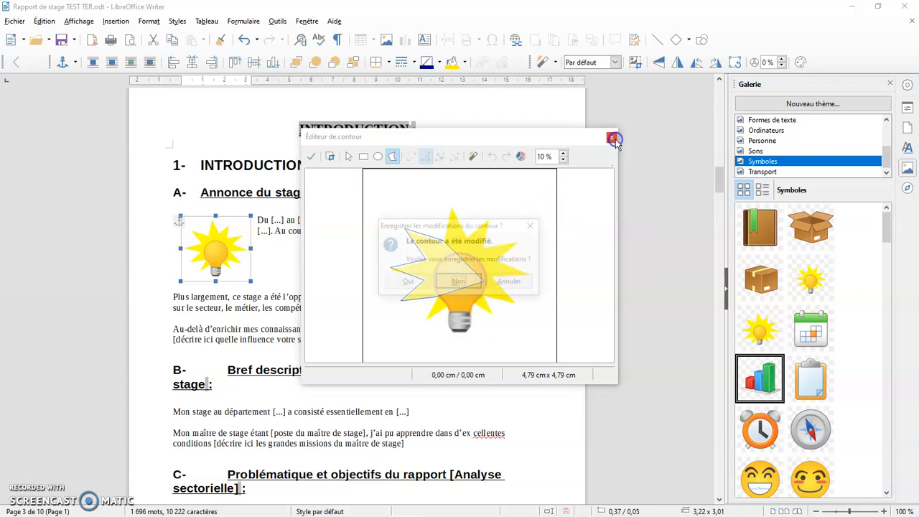
click(478, 278)
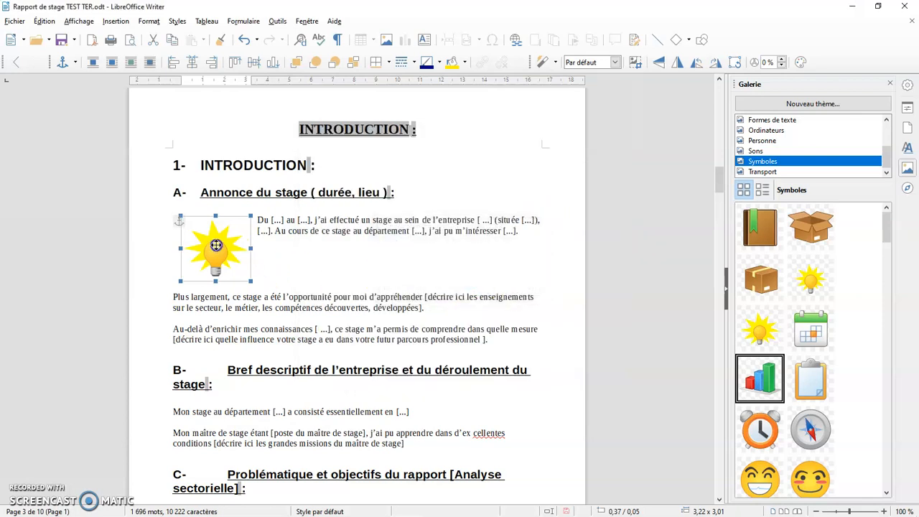